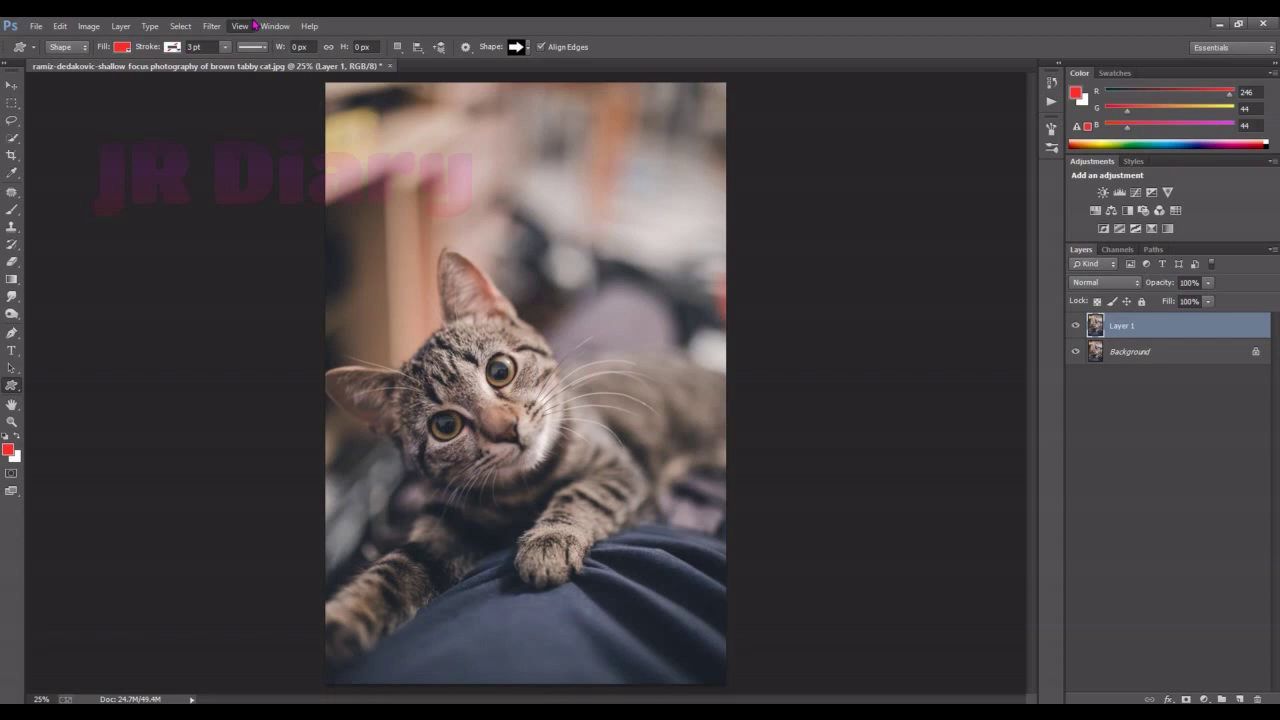
- Look through the View menu, then bring up the Filter menu's list of filters
{"action": "left_click", "coordinate": [254, 24]}
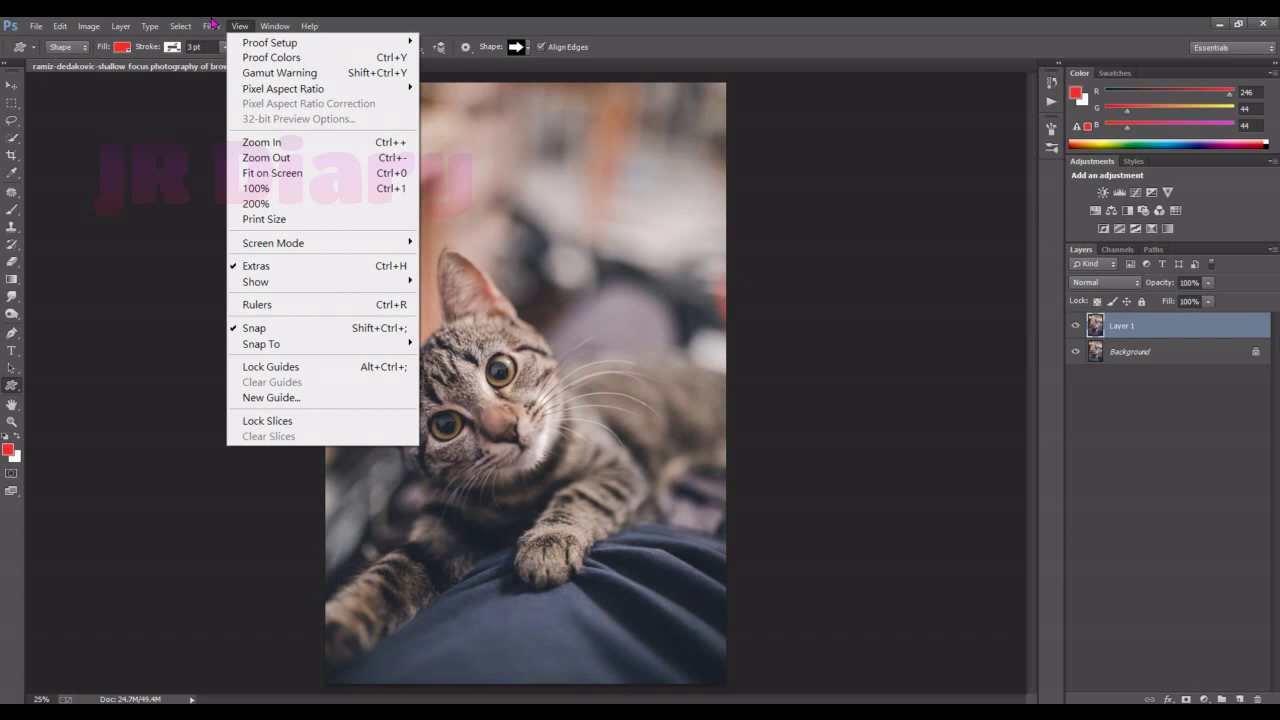
{"action": "left_click", "coordinate": [210, 25]}
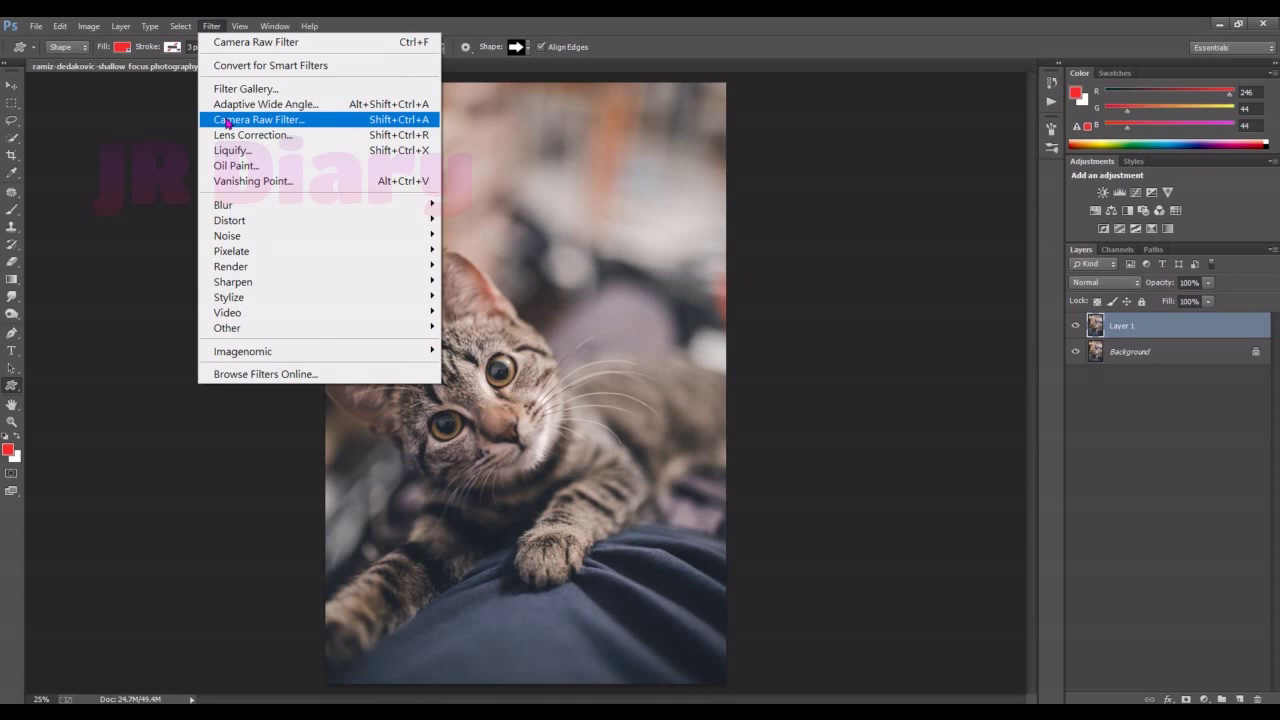
- Choose Camera Raw Filter from the Filter menu for Layer 1
{"action": "left_click", "coordinate": [228, 122]}
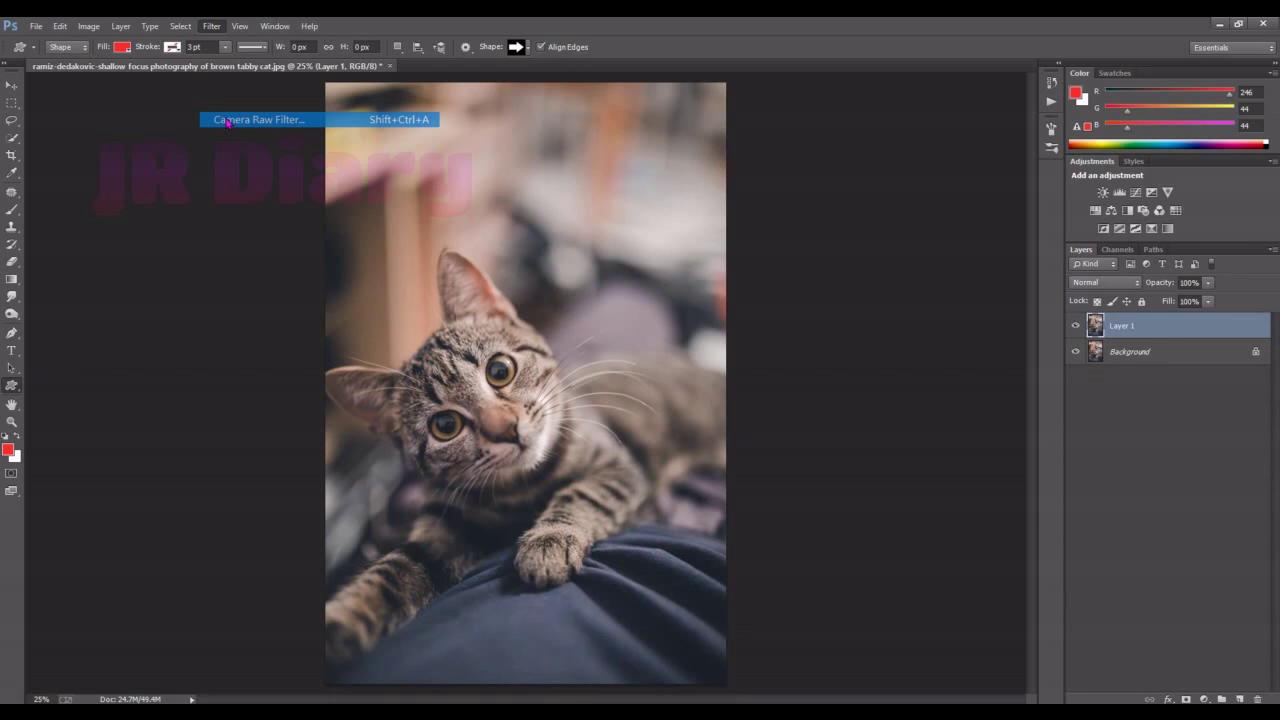